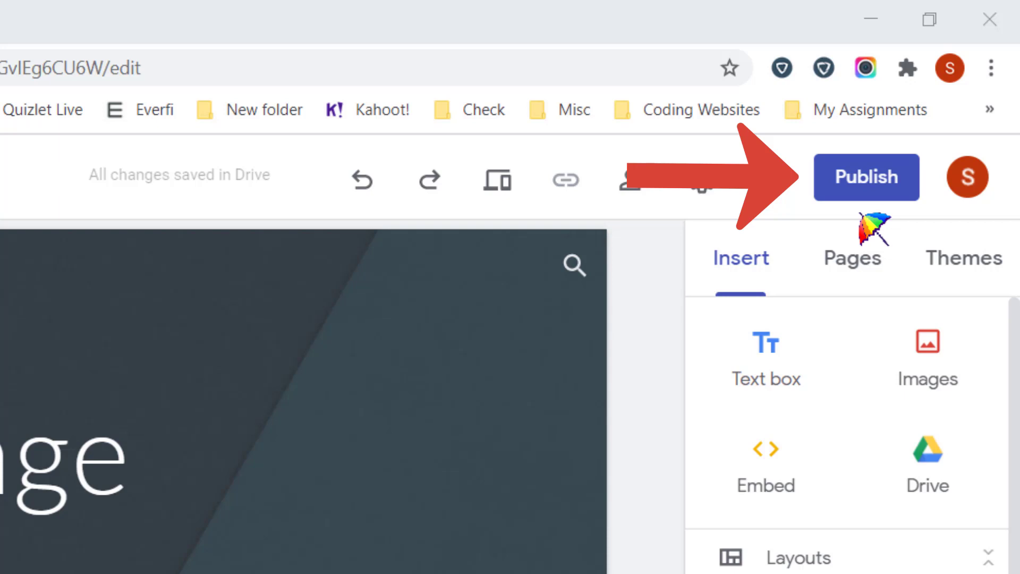
# Step: Begin publishing and set the web address to schmutz3 after schmutz2 proves taken
pyautogui.click(892, 176)
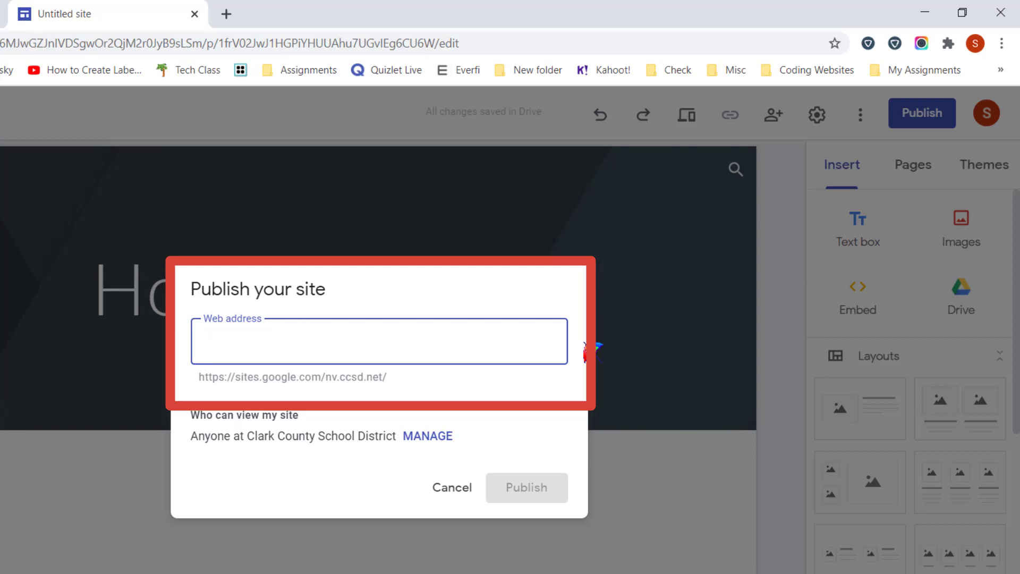
pyautogui.write('schmutz')
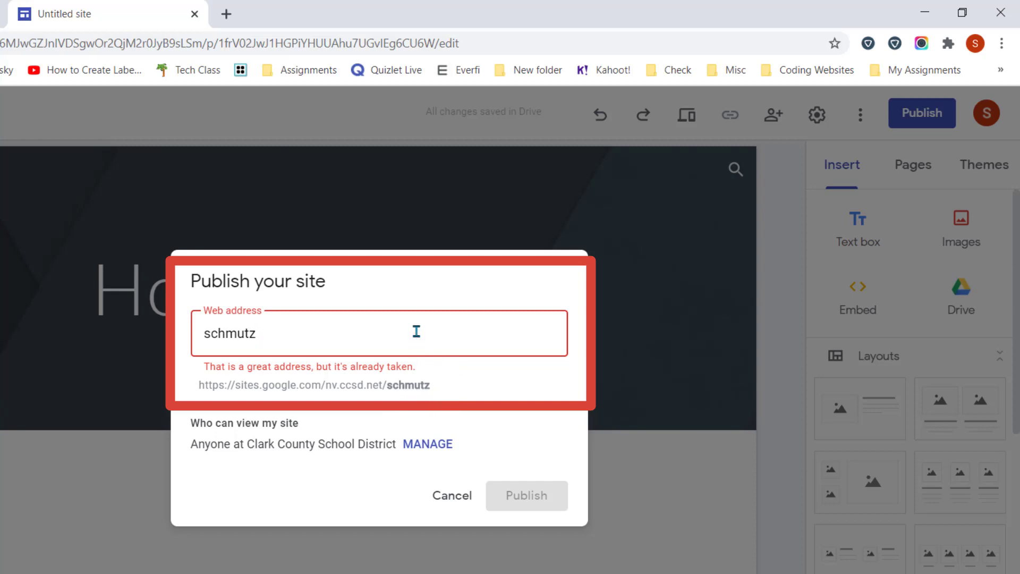
pyautogui.write('2')
pyautogui.press('BackSpace')
pyautogui.write('3')
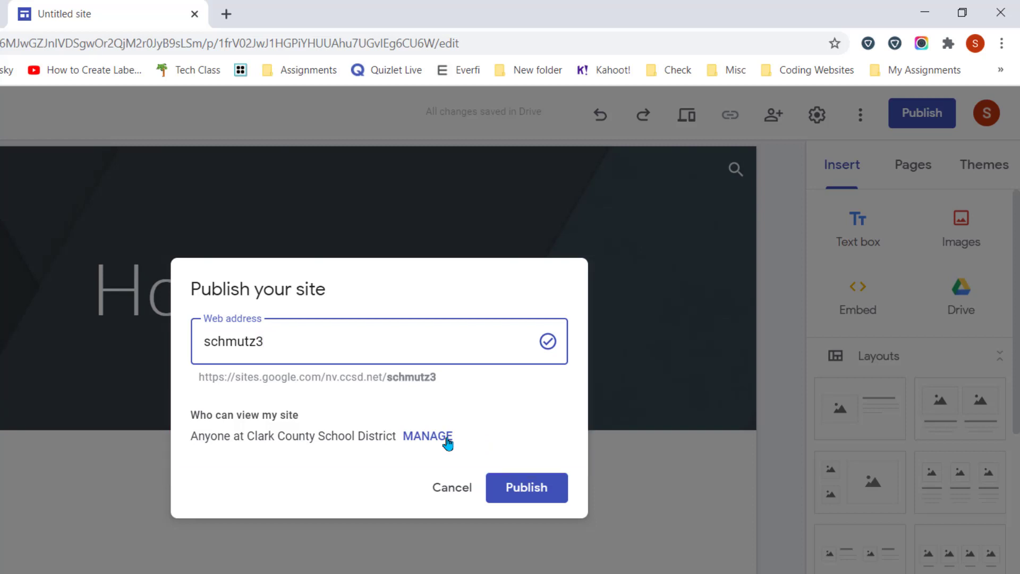
# Step: Open the 'Who can view my site' sharing dialog and dismiss its link-sharing tip
pyautogui.click(446, 439)
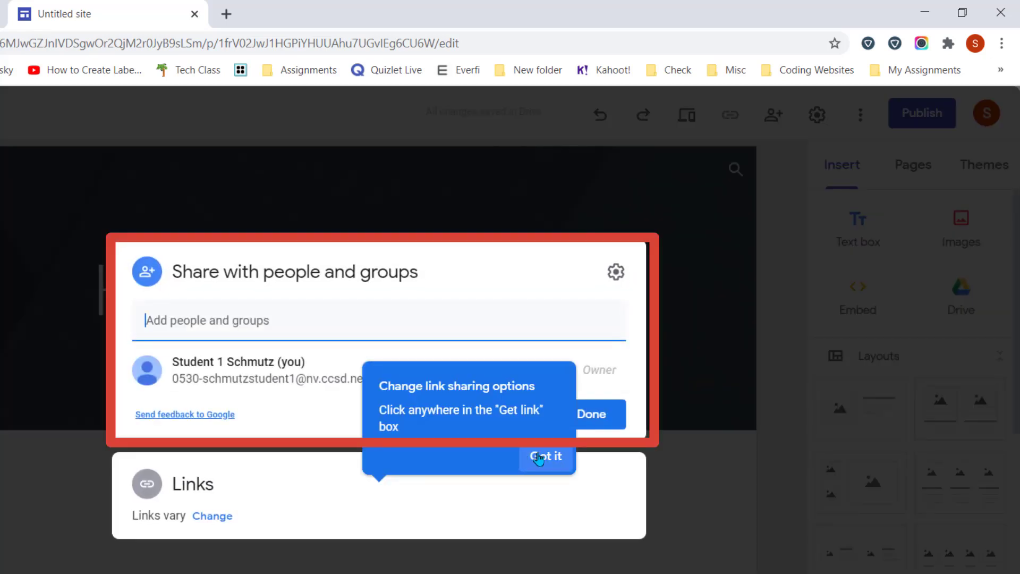
pyautogui.click(540, 456)
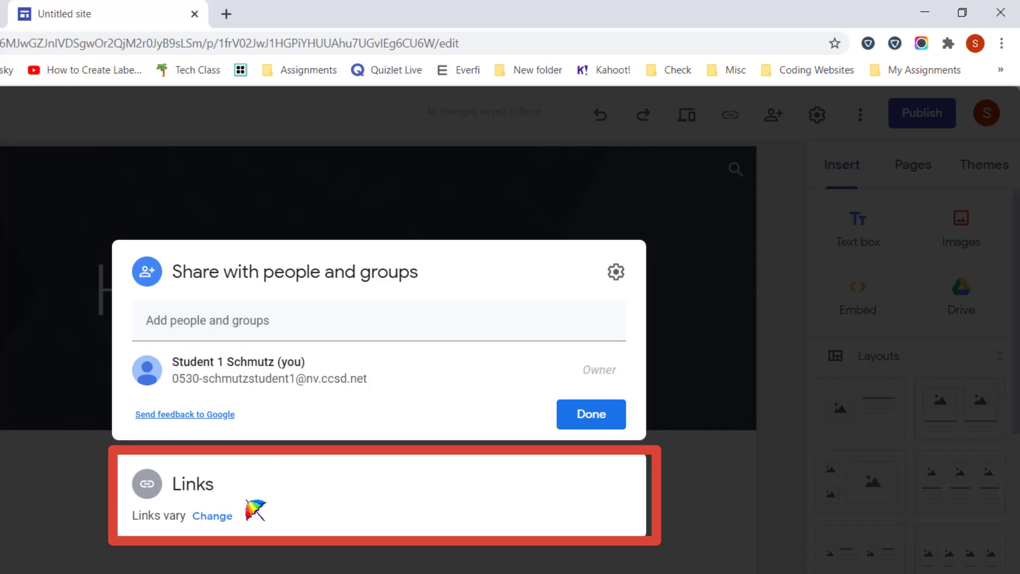
# Step: Expand the draft and published-site link settings and leave the draft Restricted
pyautogui.click(225, 521)
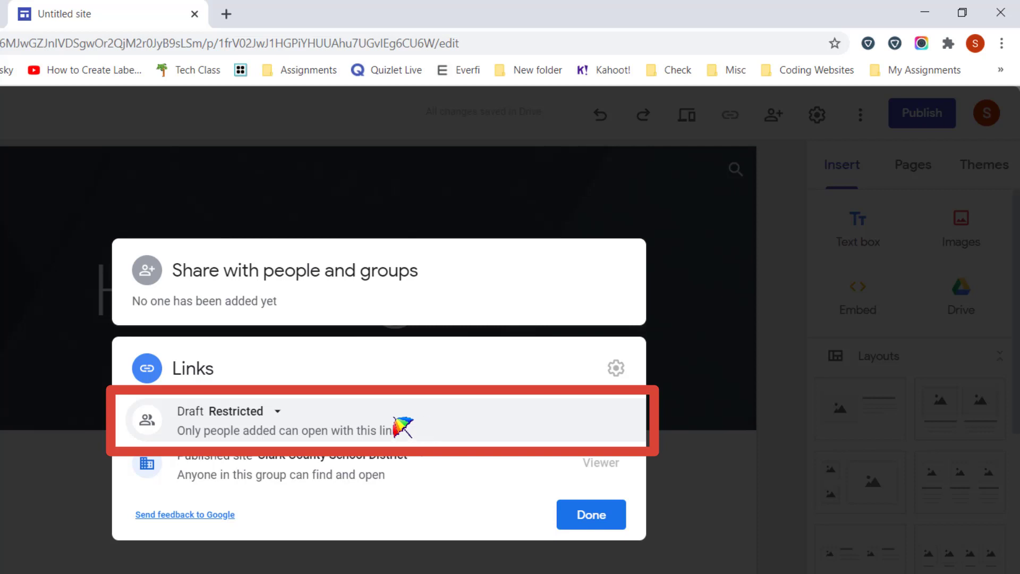
pyautogui.click(278, 413)
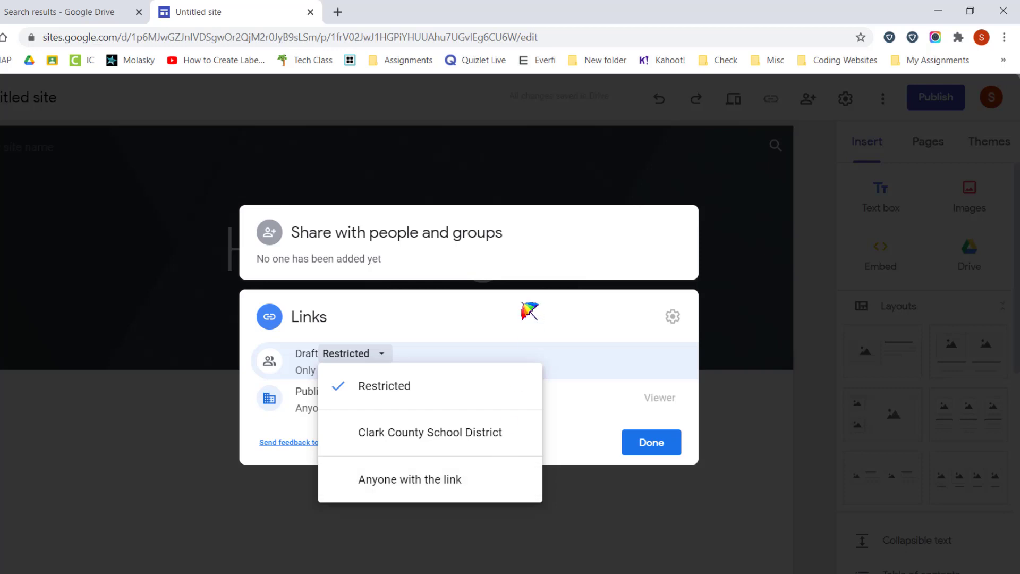
pyautogui.click(529, 311)
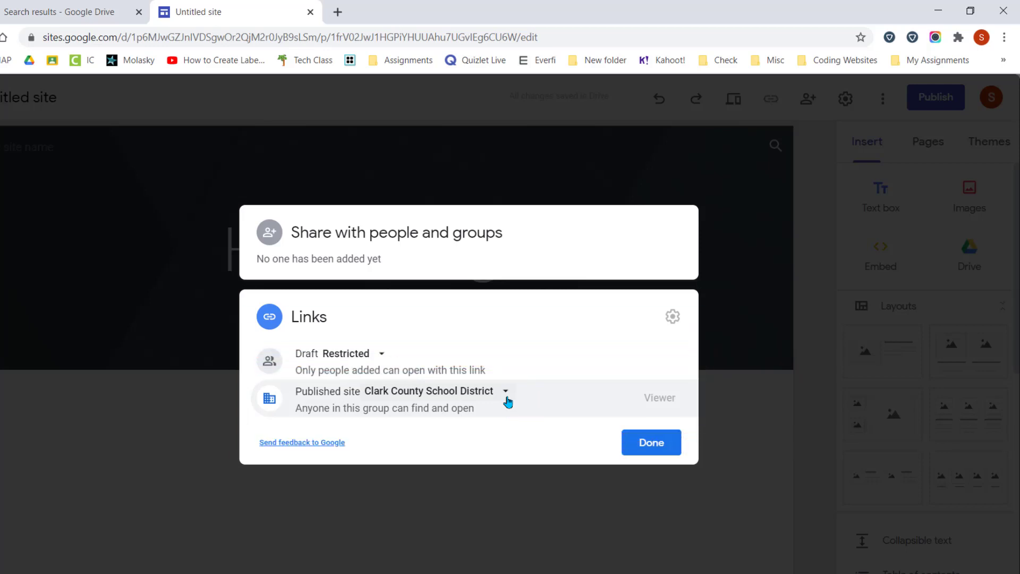
# Step: Set the published site's access to Public and return to the Publish dialog
pyautogui.click(506, 393)
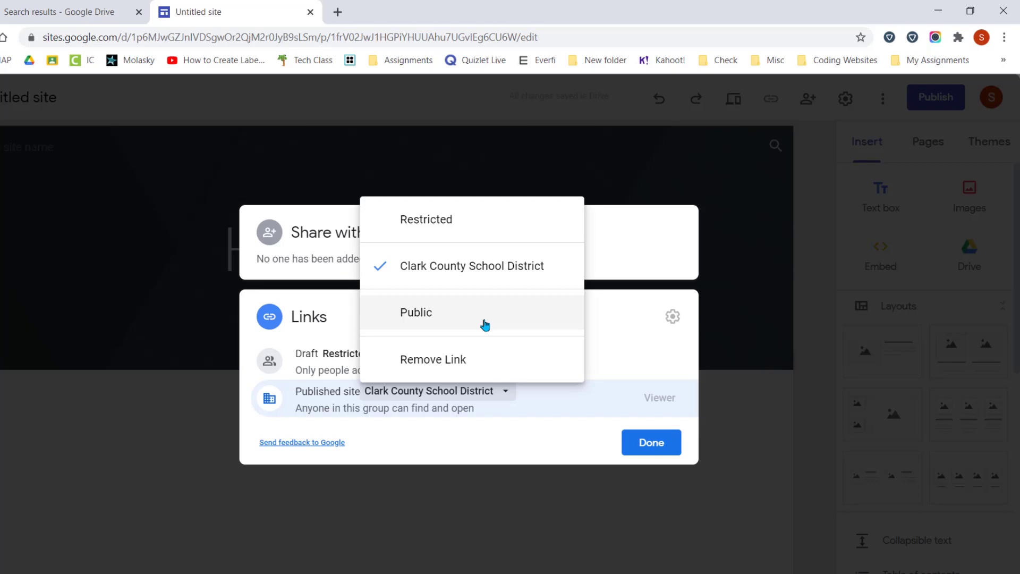
pyautogui.click(484, 325)
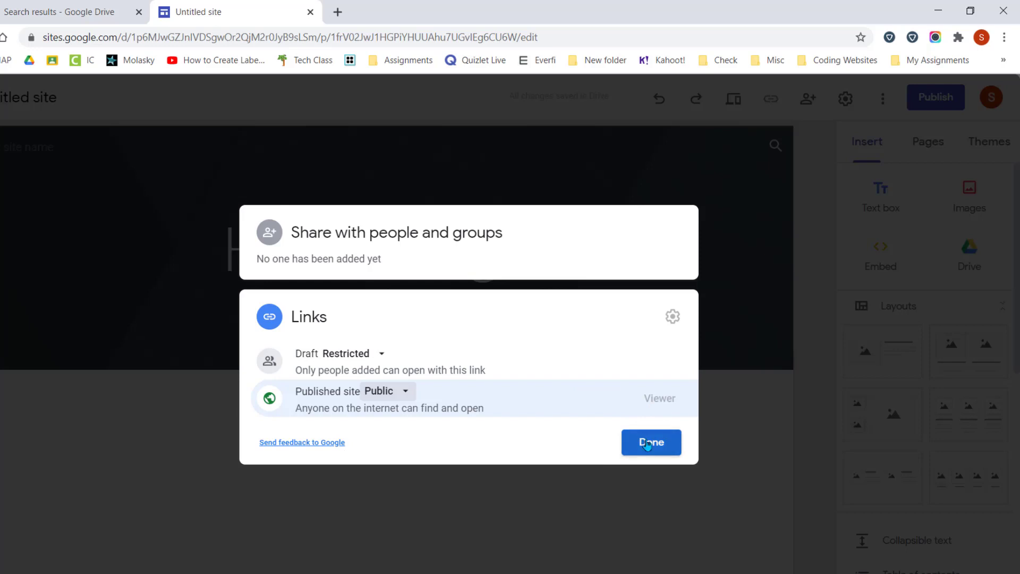
pyautogui.click(647, 446)
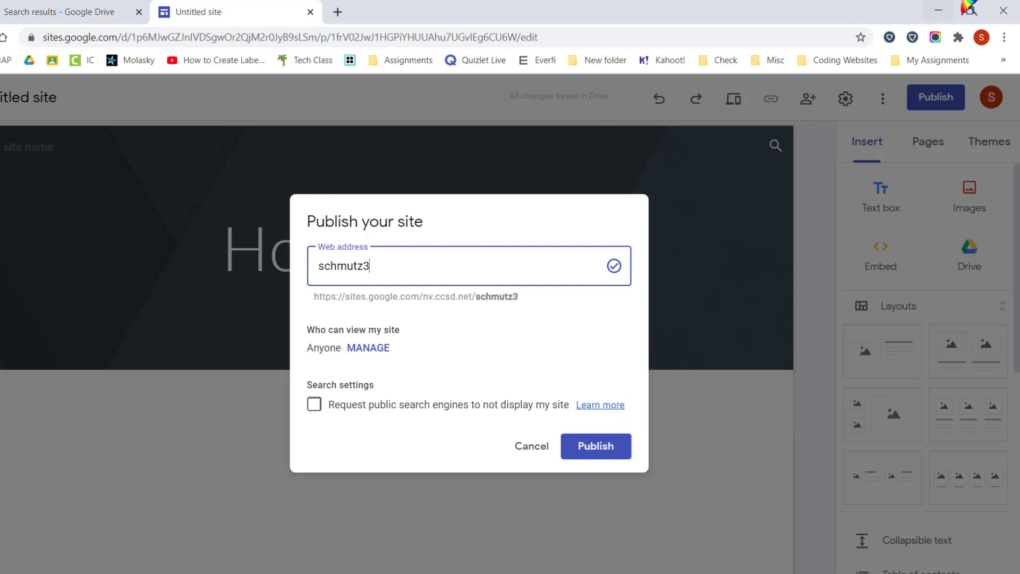
pyautogui.click(944, 14)
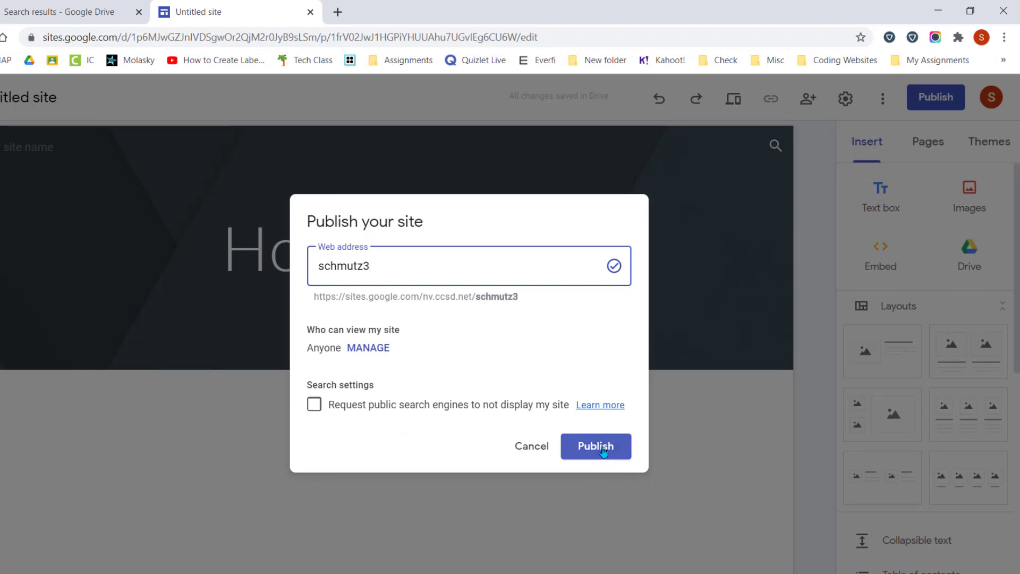
# Step: Publish at schmutz3 and copy the Home link sites.google.com/nv.ccsd.net/schmutz3/home
pyautogui.click(603, 451)
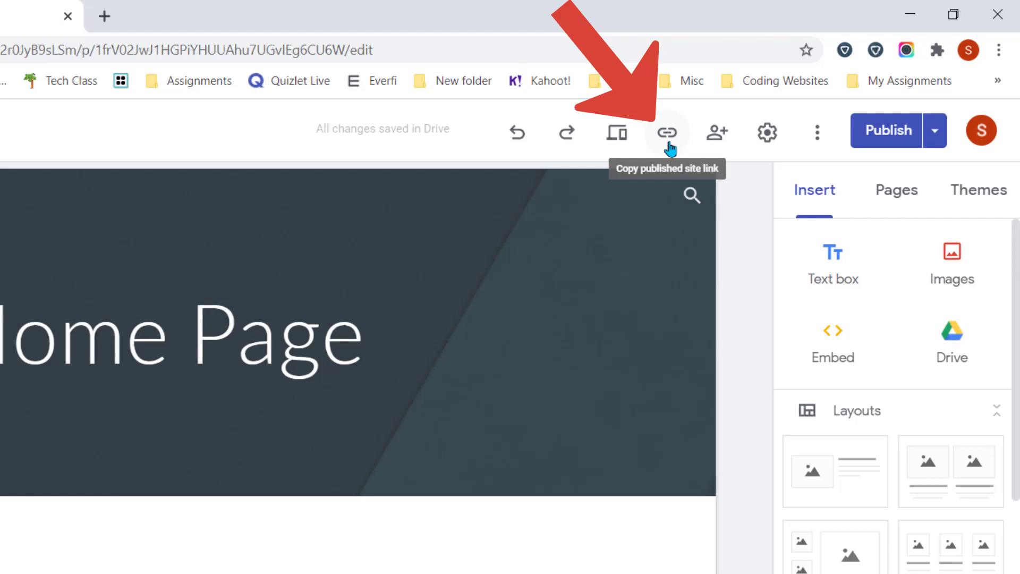
pyautogui.click(671, 136)
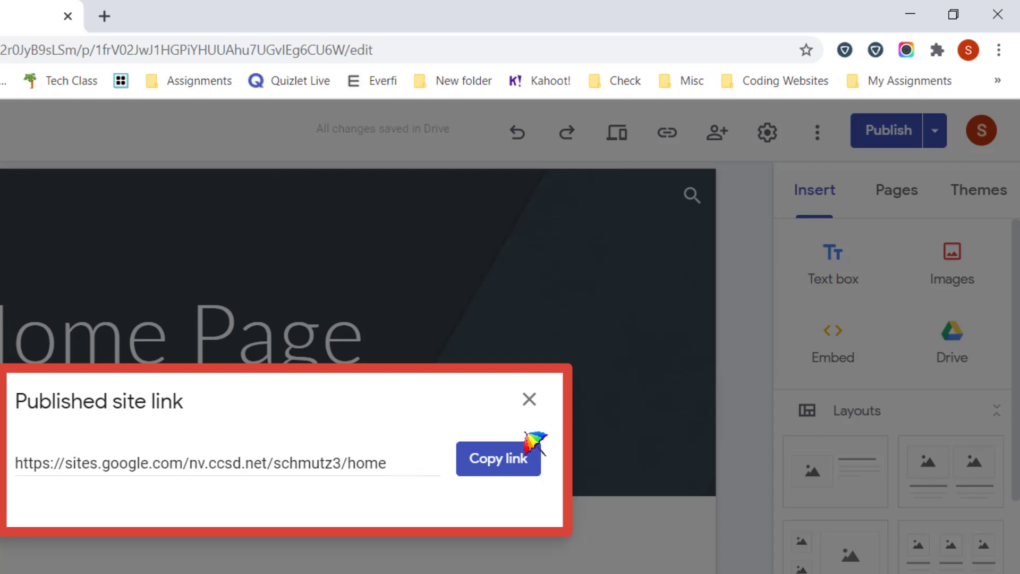
pyautogui.click(511, 460)
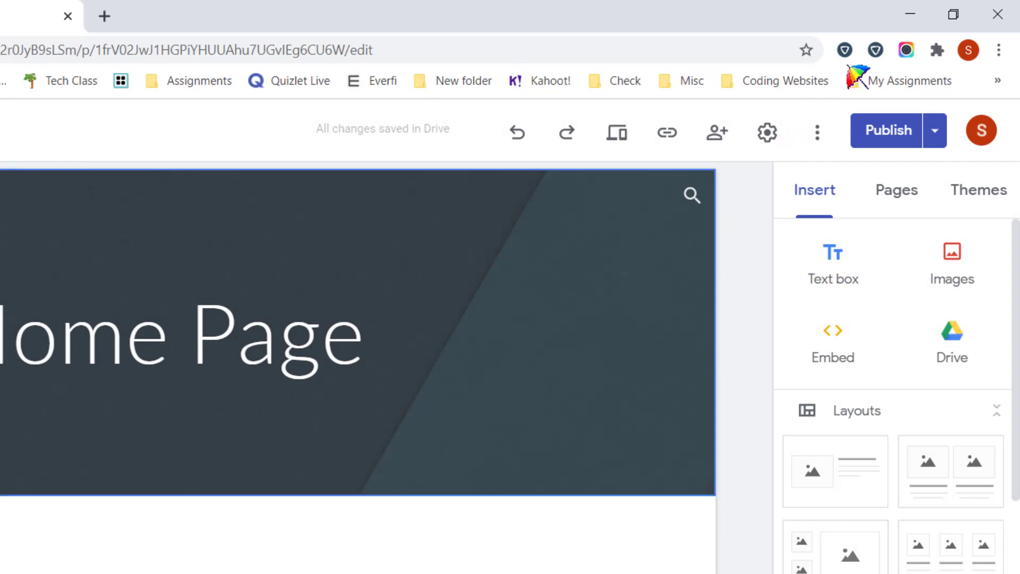
# Step: Open the live schmutz3 Home page in a new tab and select its URL
pyautogui.click(935, 138)
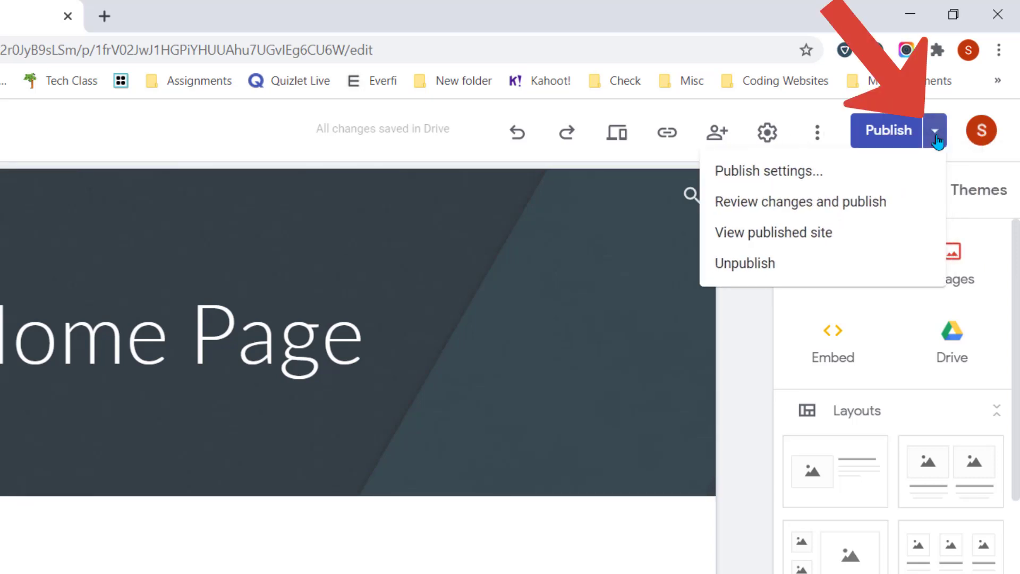
pyautogui.click(831, 233)
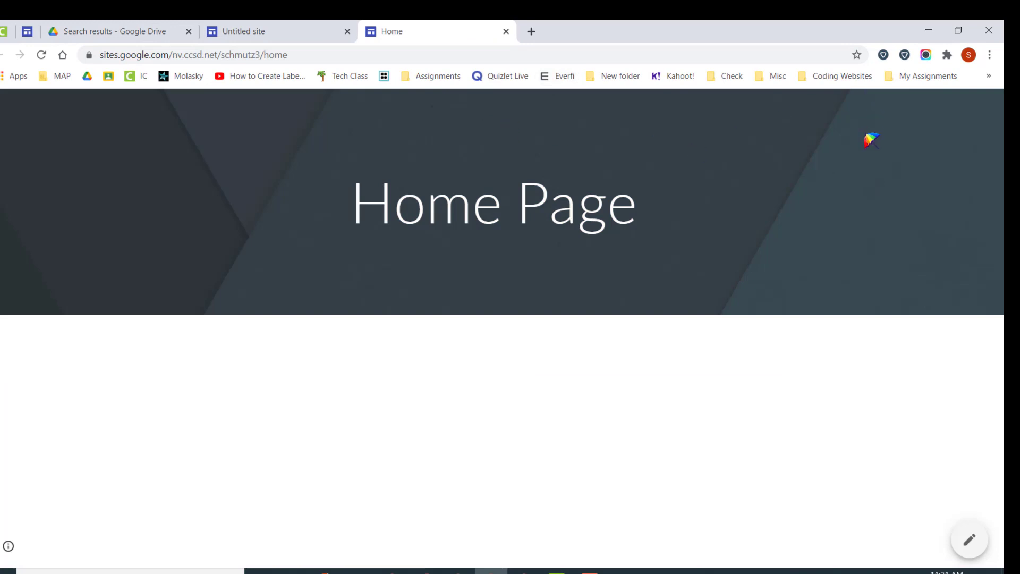
pyautogui.click(310, 55)
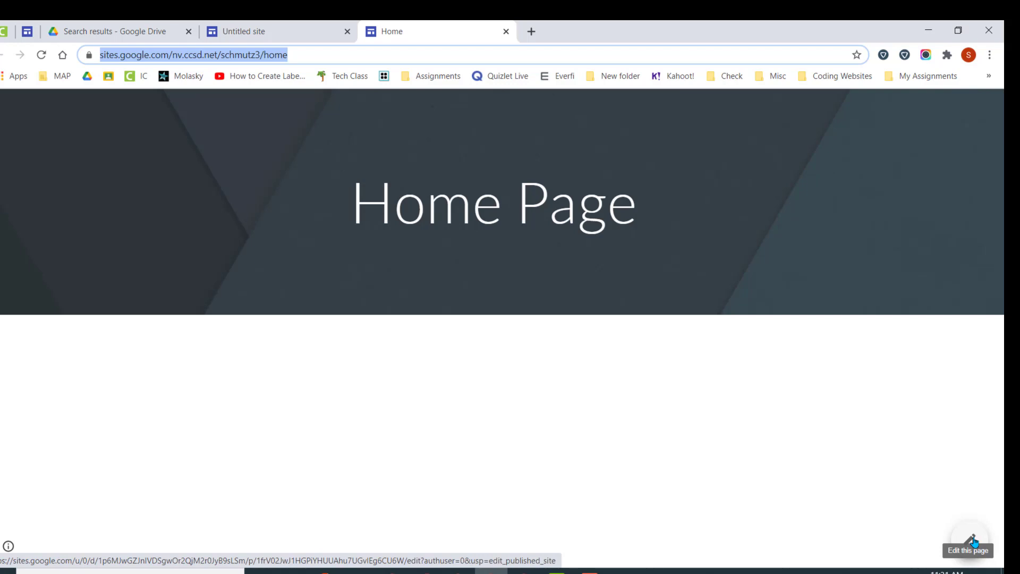
# Step: Return to the editor and review pending changes showing the new Contact draft page
pyautogui.click(261, 30)
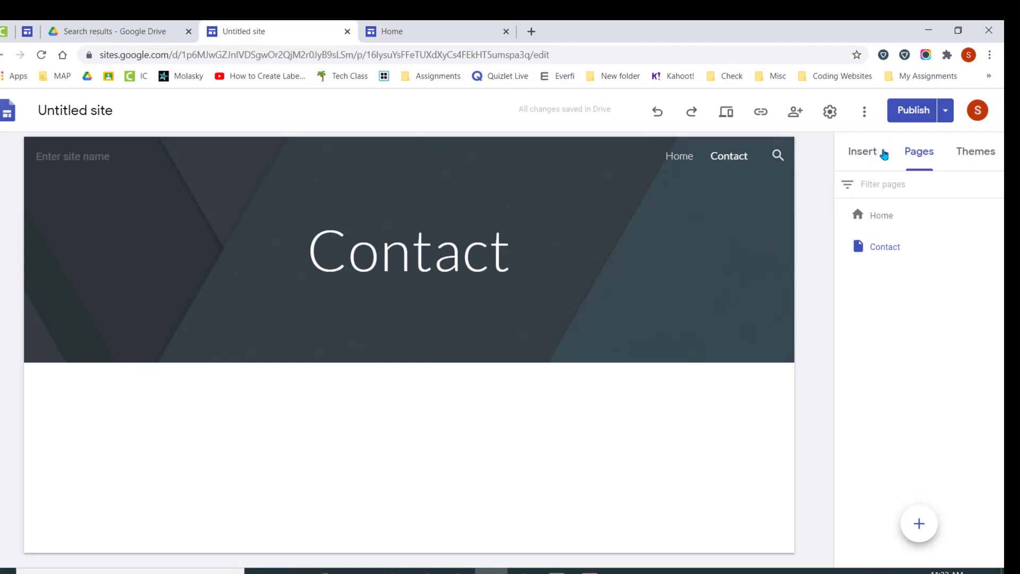
pyautogui.click(912, 114)
pyautogui.click(494, 400)
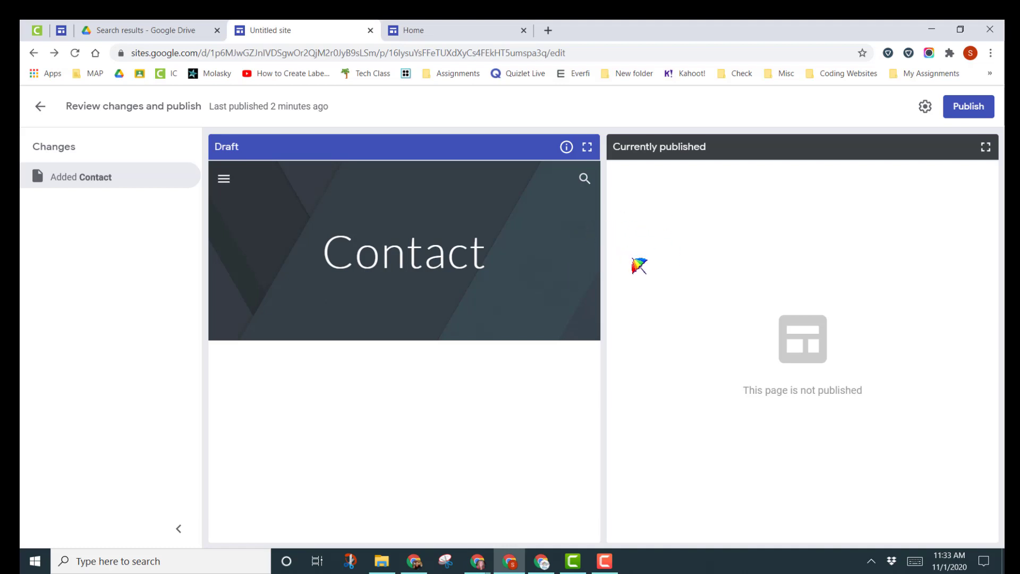
# Step: Publish the pending changes so the Contact page goes live
pyautogui.click(959, 106)
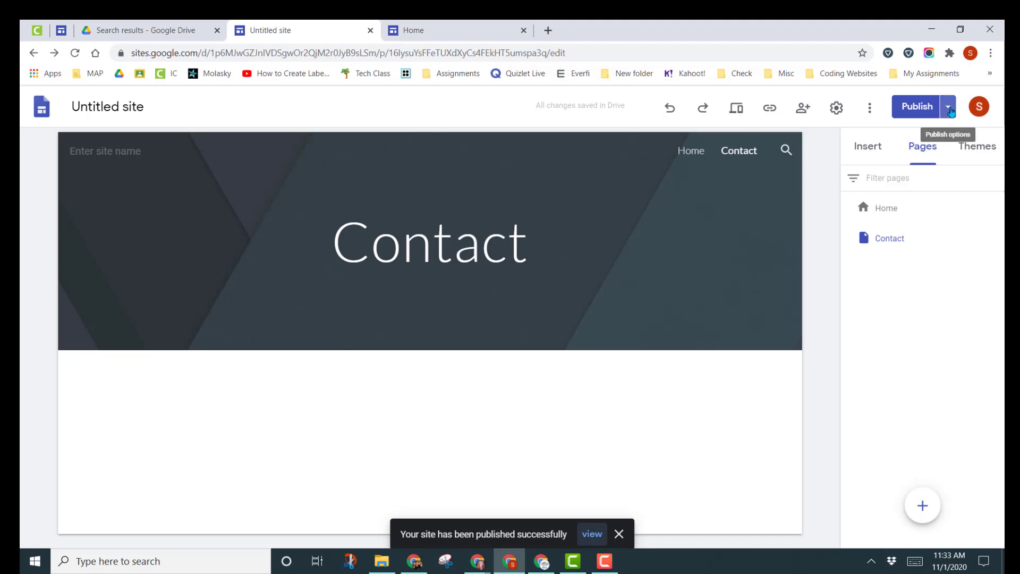
# Step: Visit live Home and Contact pages, select the schmutz3/contact URL, then locate Unpublish
pyautogui.click(948, 108)
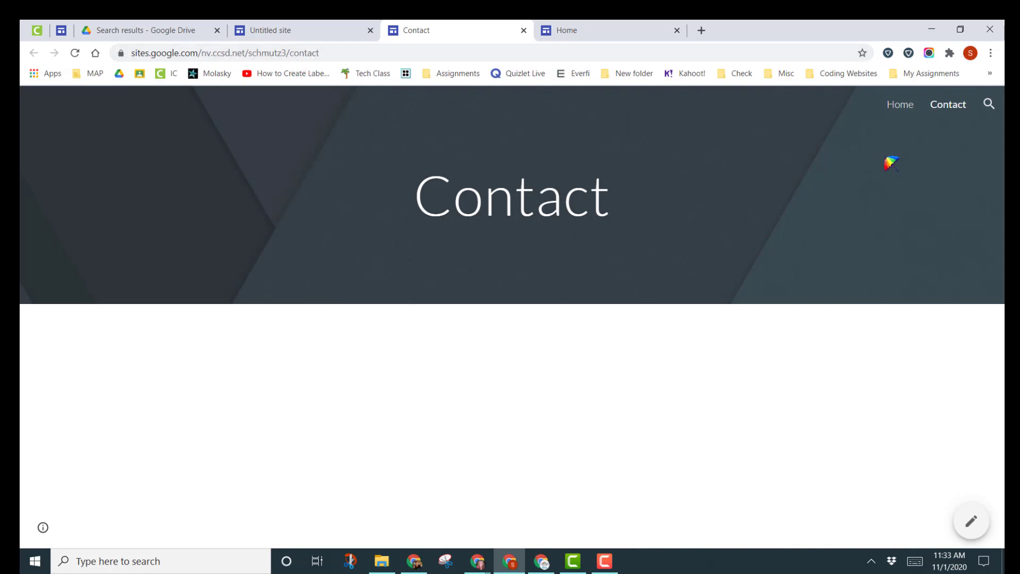
pyautogui.click(901, 106)
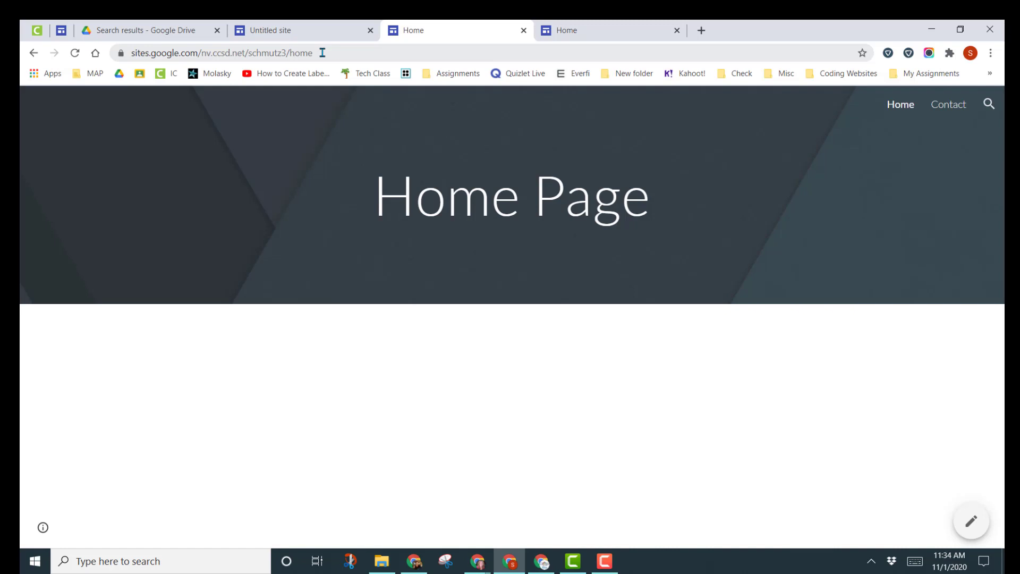
pyautogui.click(963, 107)
pyautogui.click(324, 53)
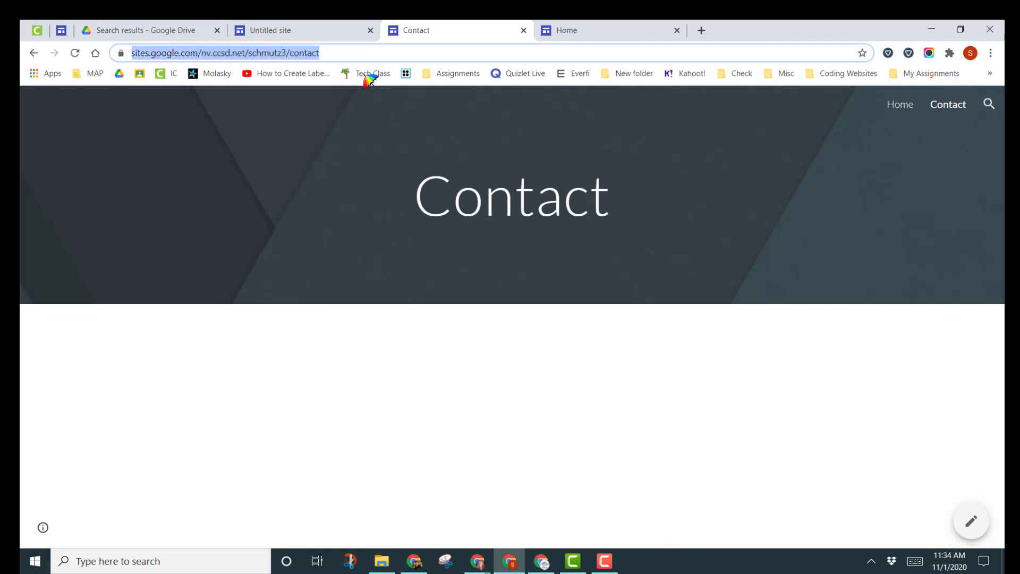
pyautogui.hotkey('ctrl', 'shift', 'Tab')
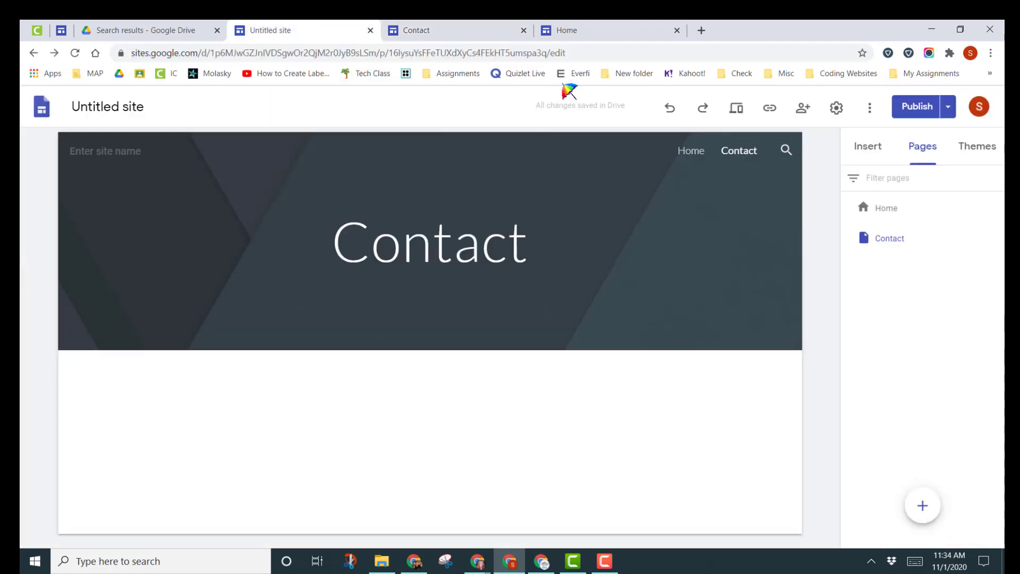
pyautogui.click(949, 108)
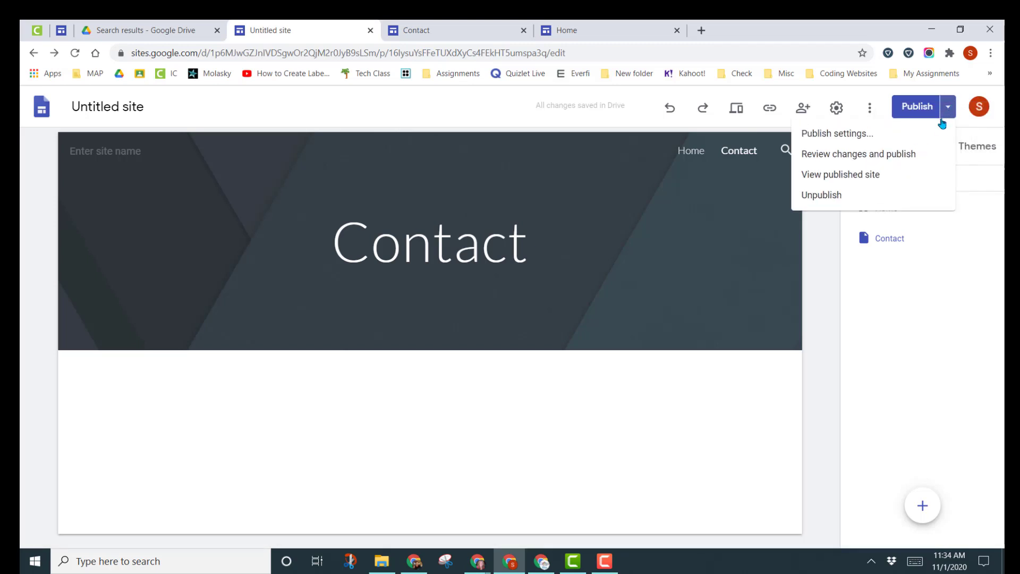